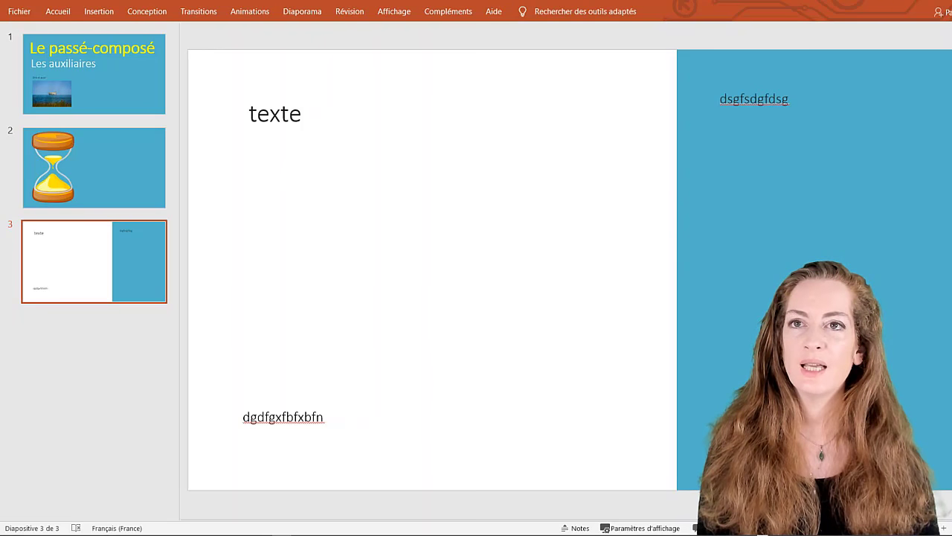
- Replace the placeholder title text on slide 3 with "Ecoutez"
double_click(269, 118)
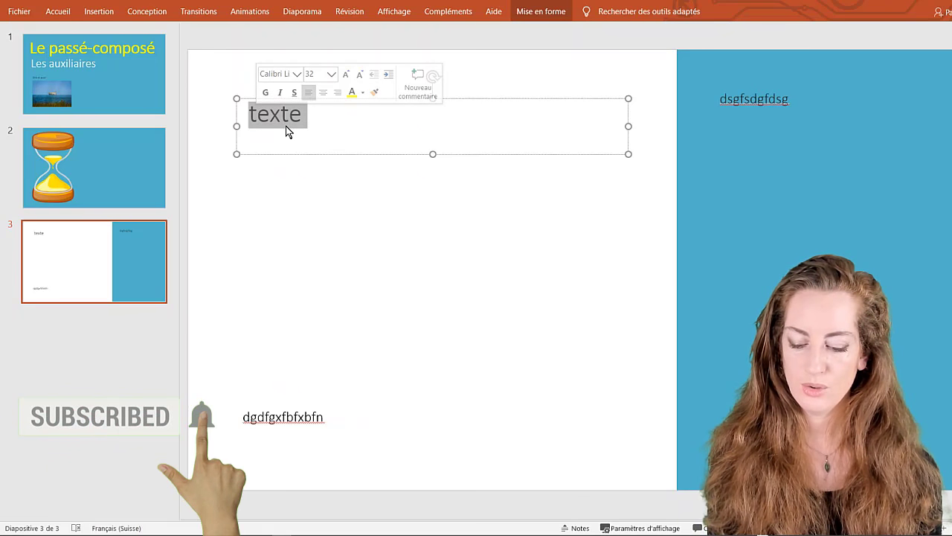
text(Ecoutez)
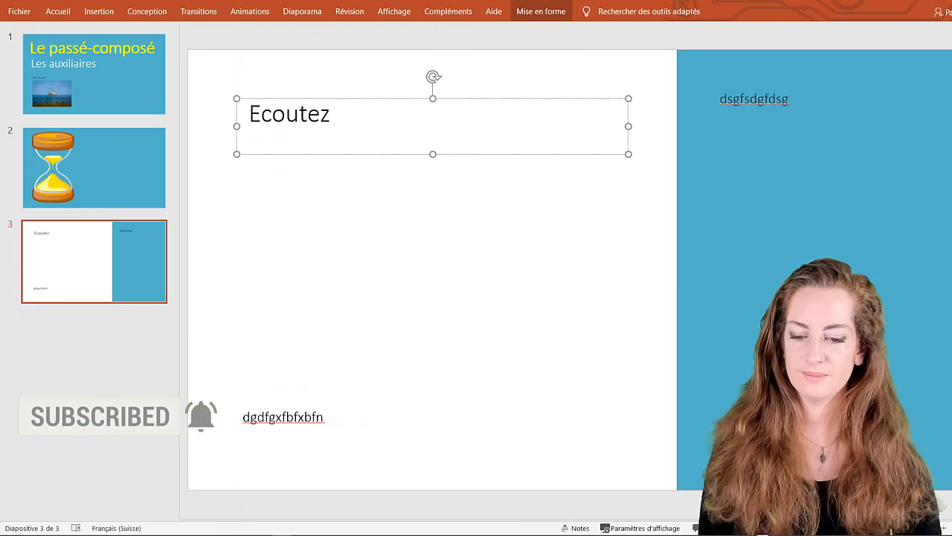
click(365, 168)
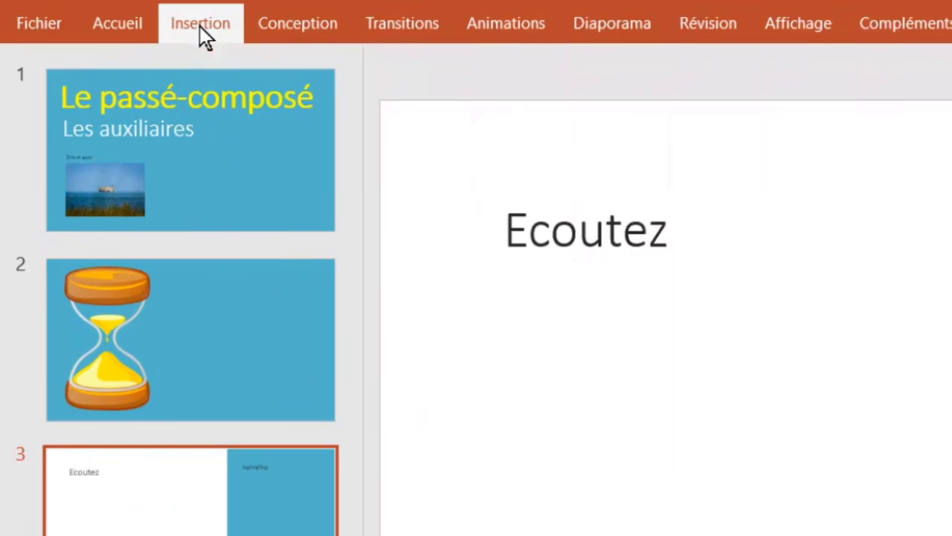
- Insert the "Ma Vie En Dessin (Draw My Life)" video from the computer's 2.TEMPS > IMP_PC_PQP > 1.passe_compose > videos folder into slide 3
click(101, 16)
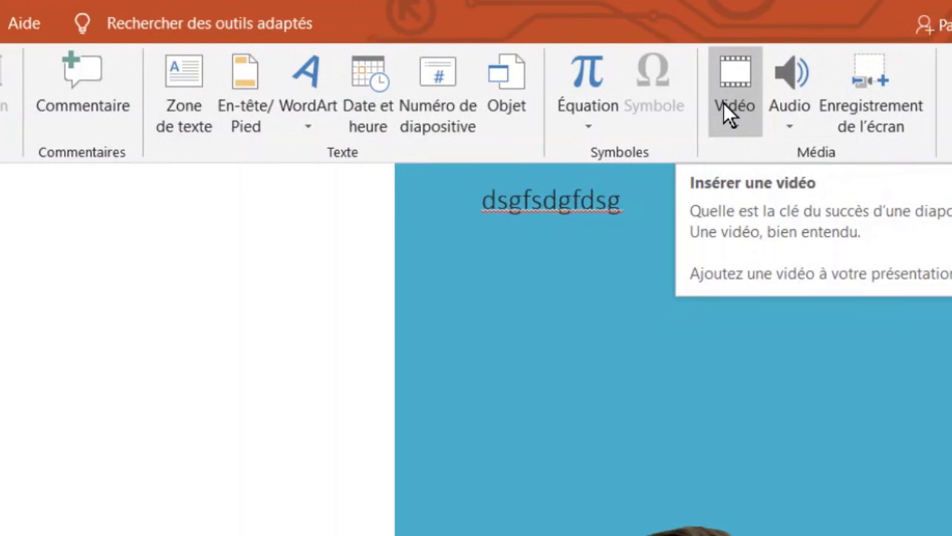
click(725, 104)
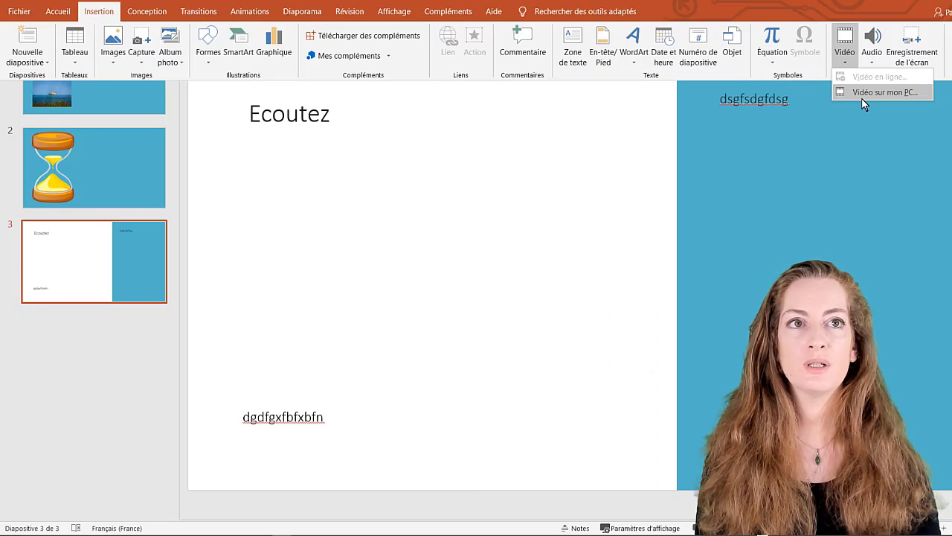
click(884, 93)
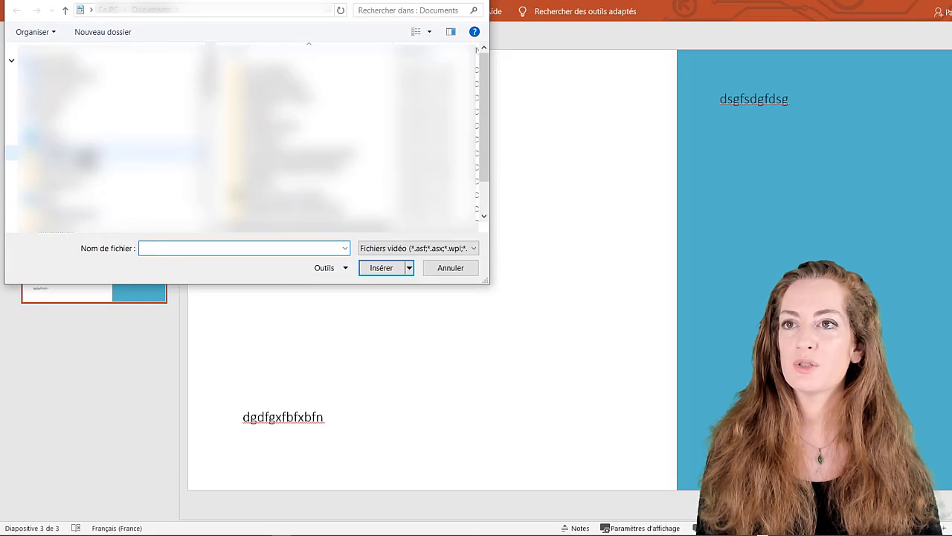
click(74, 153)
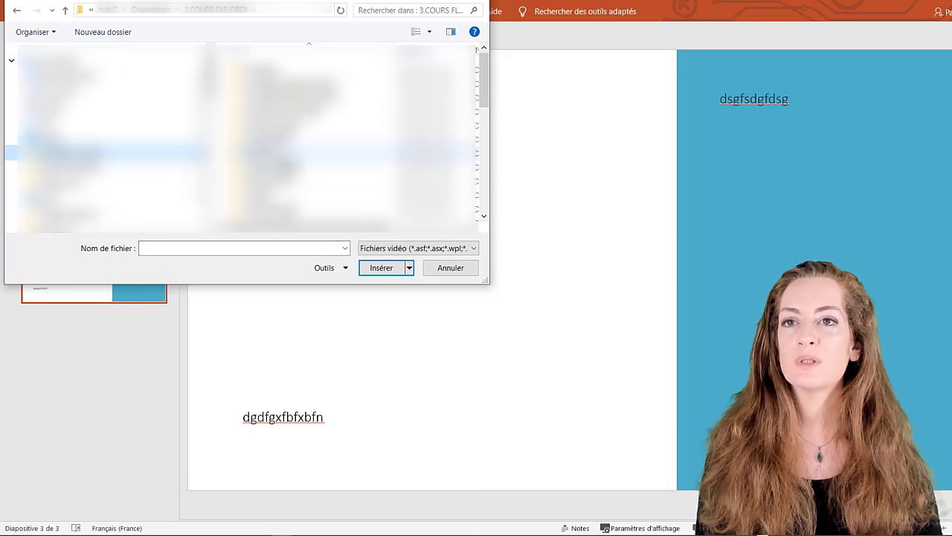
double_click(278, 196)
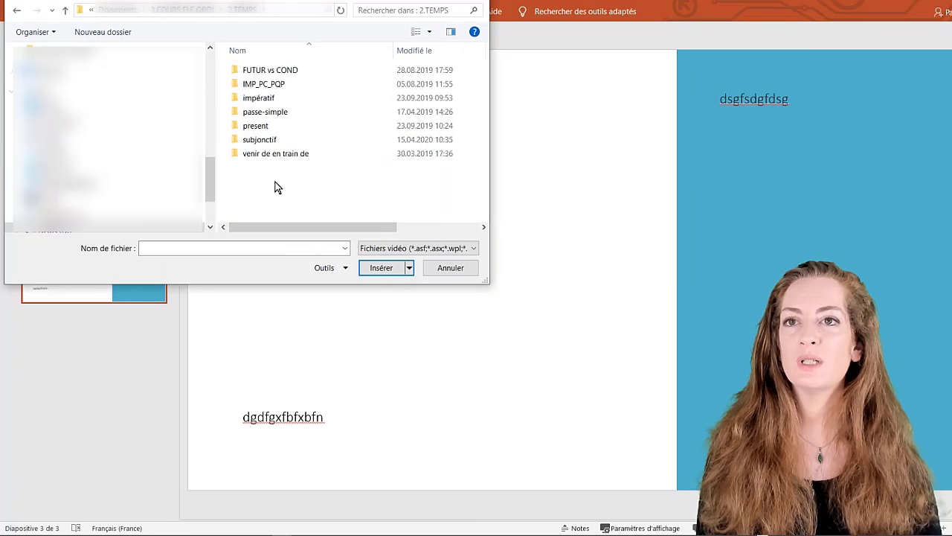
double_click(265, 88)
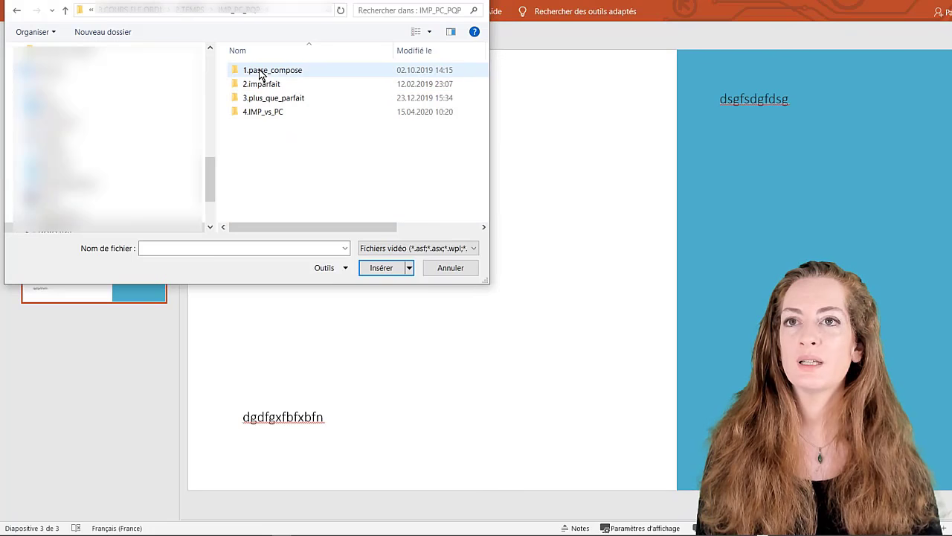
click(260, 73)
double_click(259, 71)
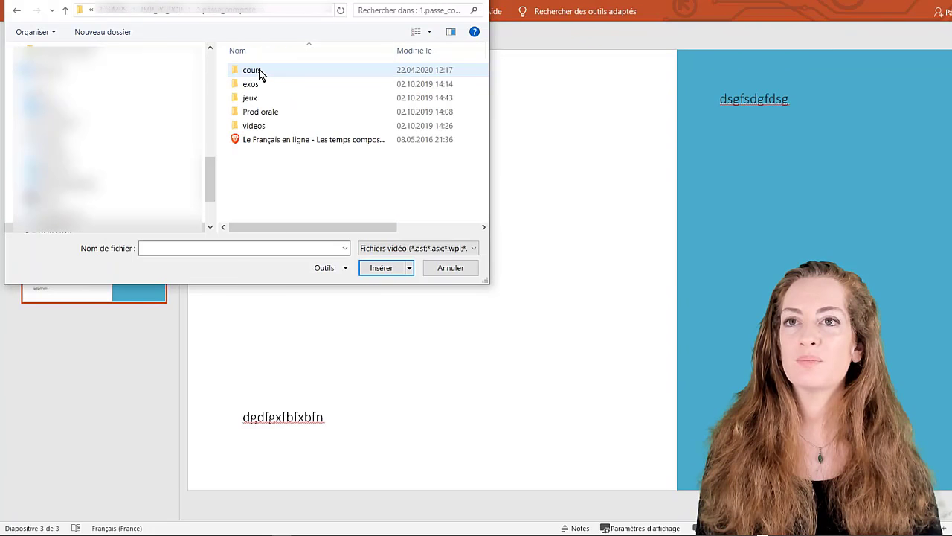
double_click(255, 128)
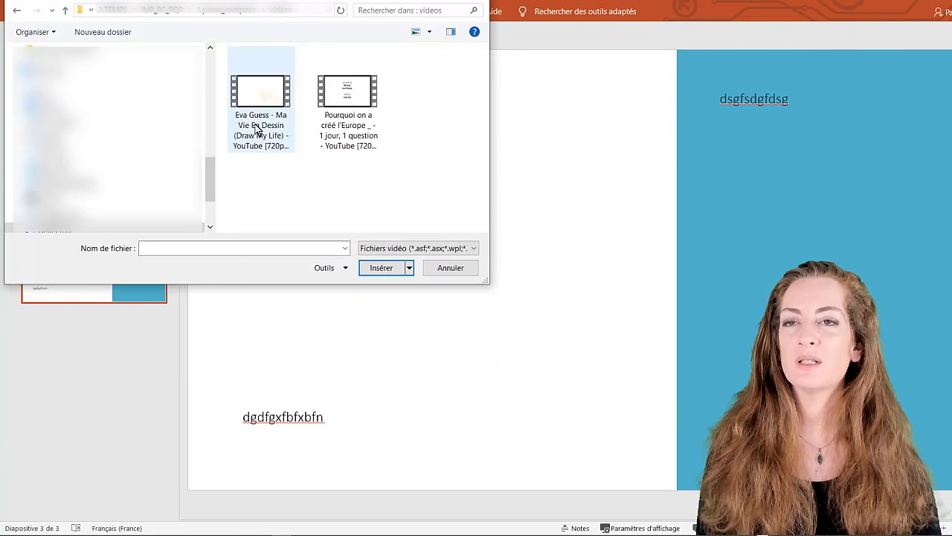
click(256, 130)
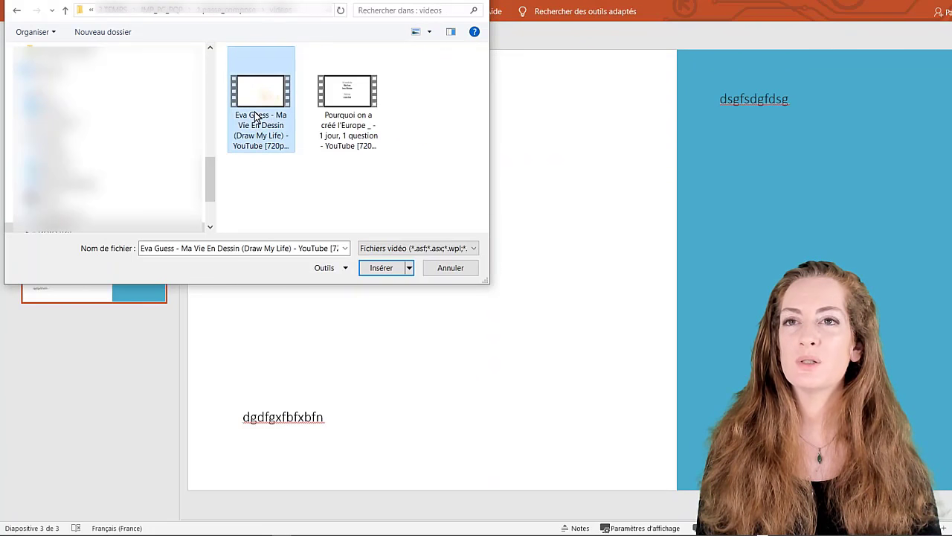
click(367, 269)
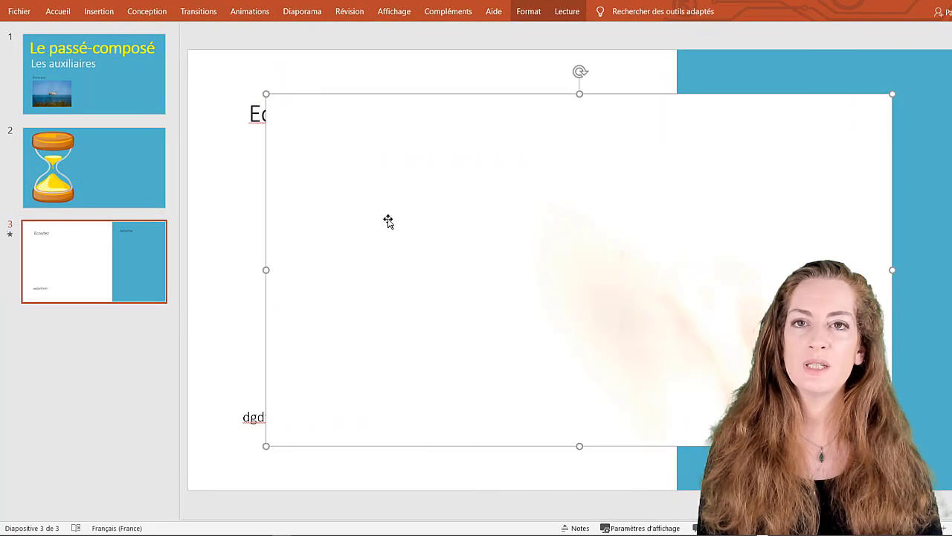
- Shrink the video and position it in the white area between the "Ecoutez" title and the caption below
drag(266, 94, 312, 153)
drag(285, 116, 320, 208)
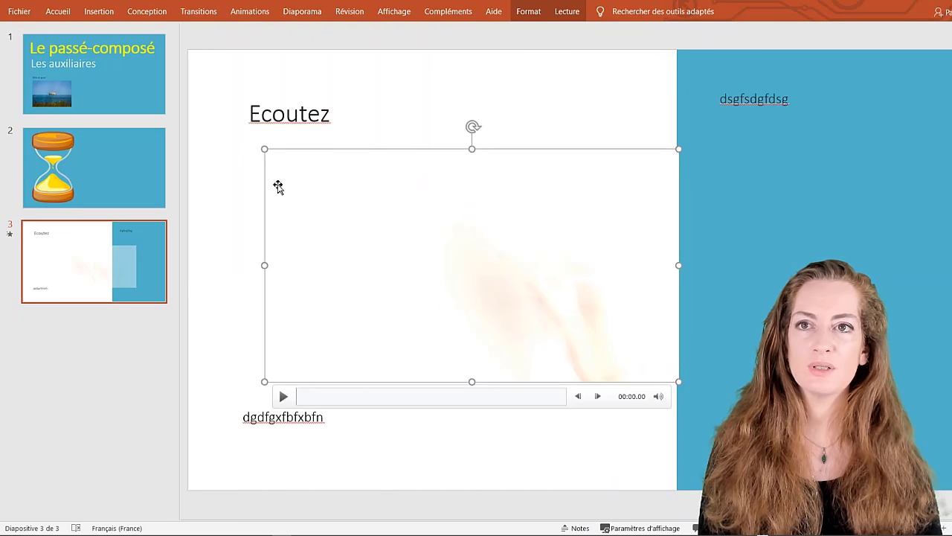
drag(264, 146, 288, 192)
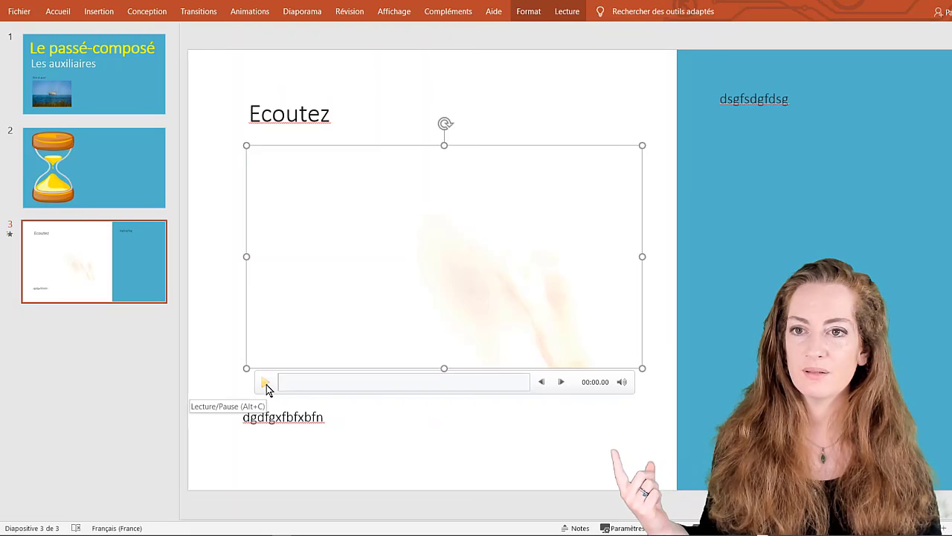
- Preview the inserted video, skip ahead to about 00:52, pause it and deselect it
click(331, 418)
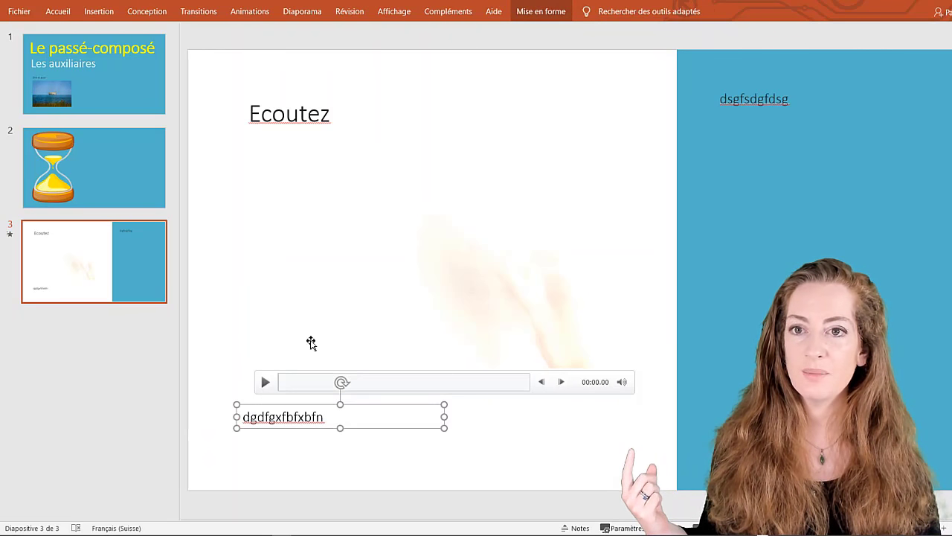
click(309, 335)
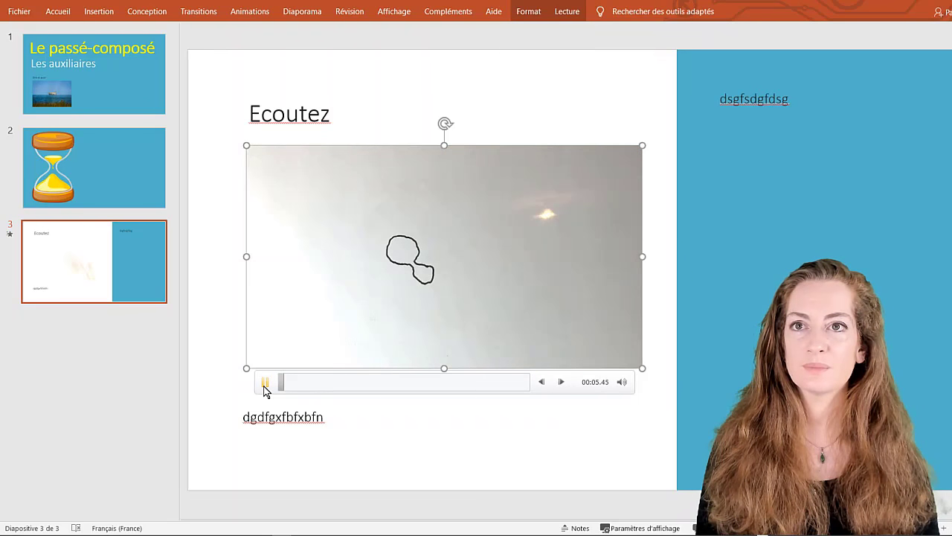
click(335, 384)
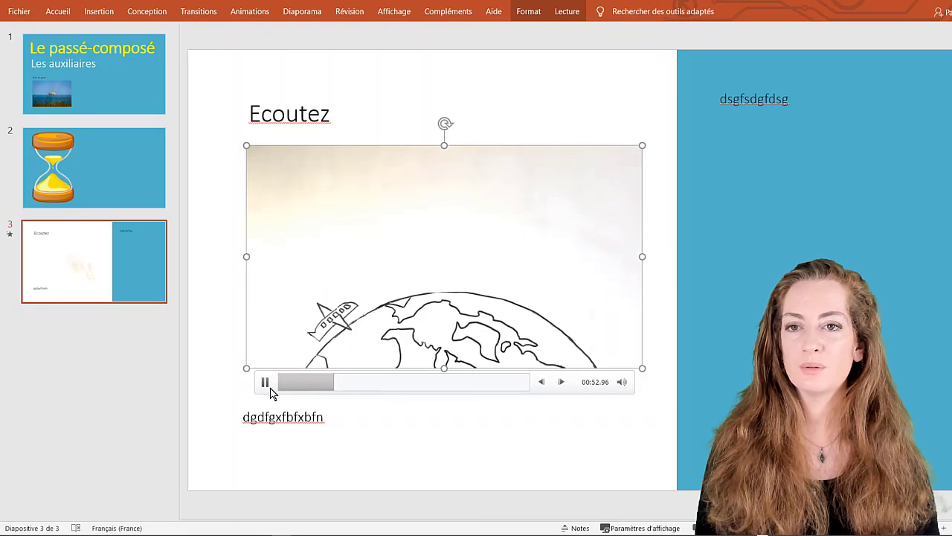
click(264, 384)
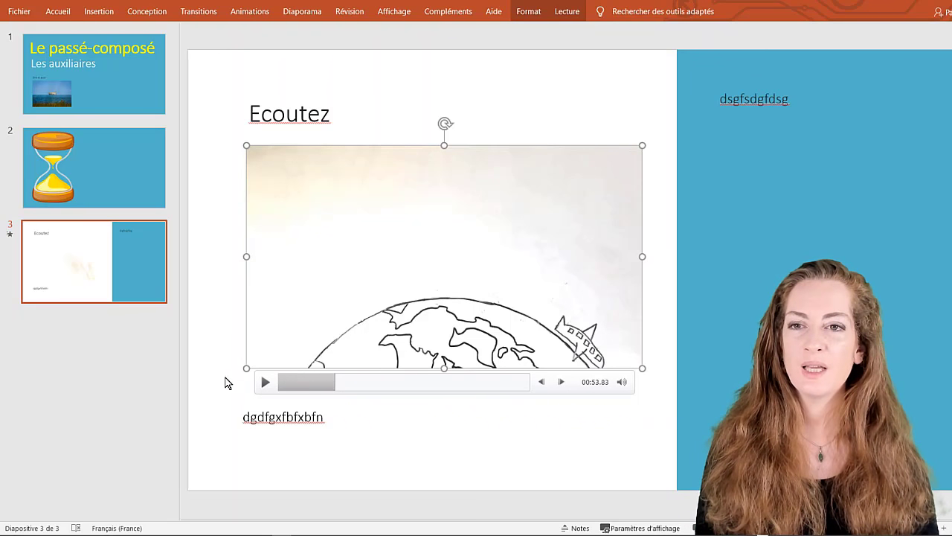
click(225, 378)
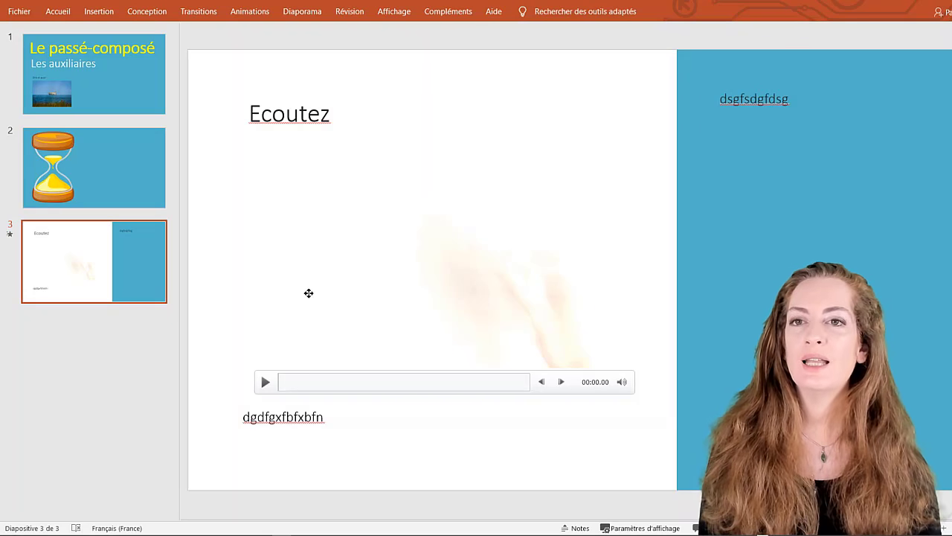
click(308, 296)
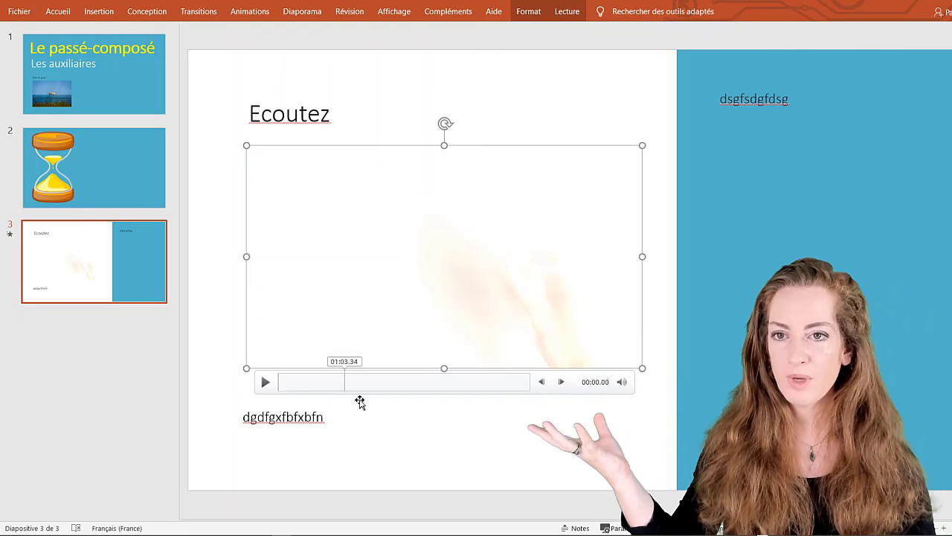
click(372, 427)
click(509, 401)
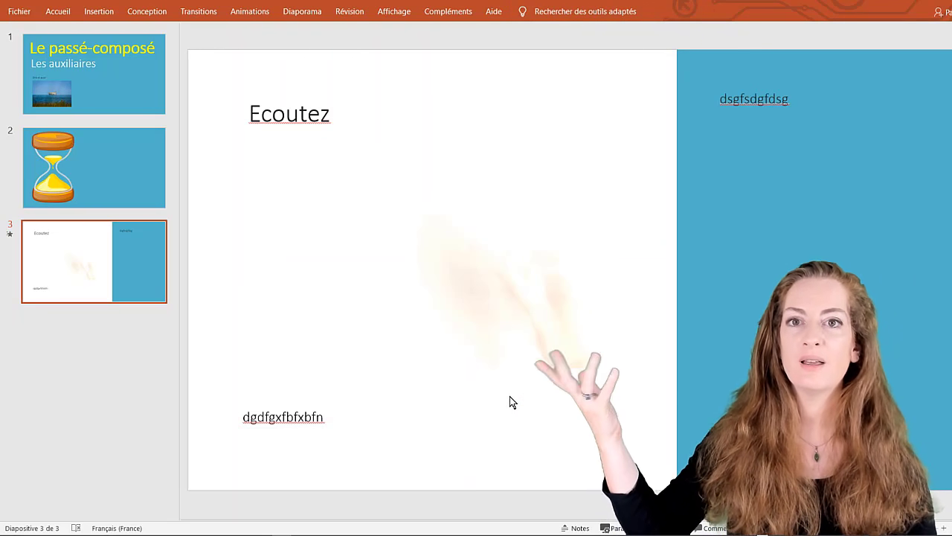
- Draw a rectangle slightly larger than the video over it and shift the rectangle slightly toward the slide's outer edge
mouse_move(494, 251)
click(429, 285)
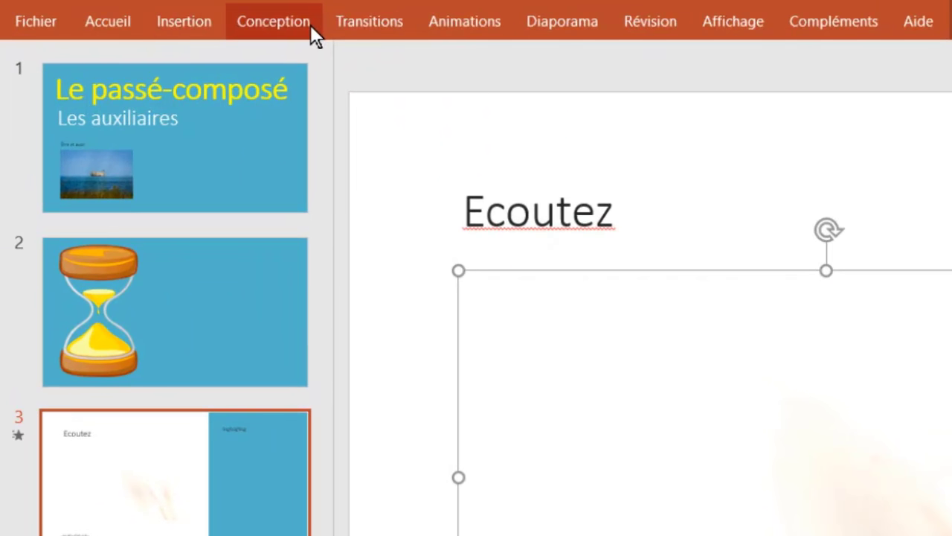
click(192, 25)
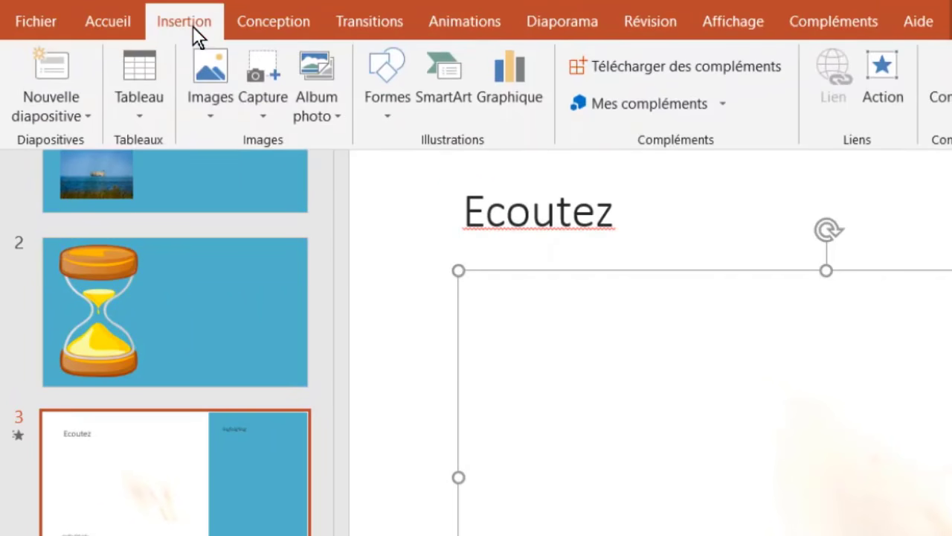
click(389, 110)
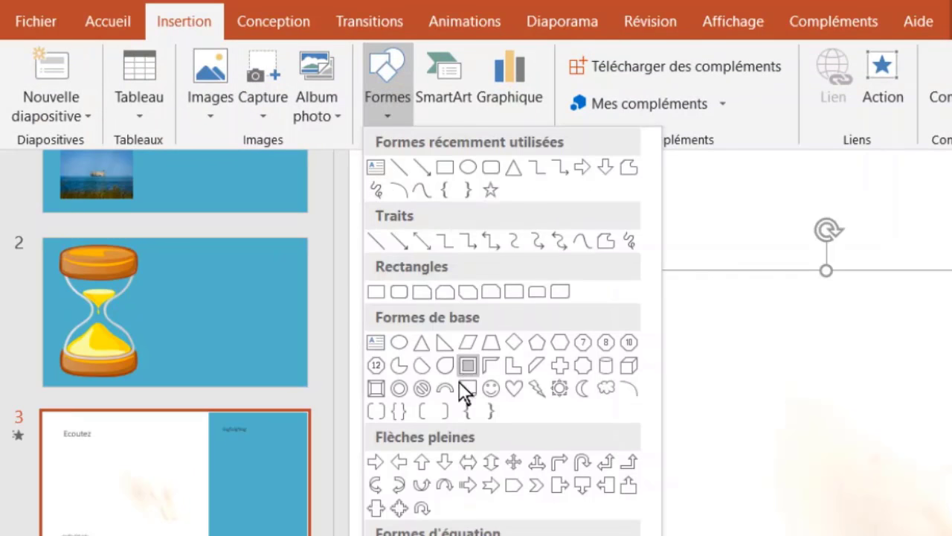
click(444, 167)
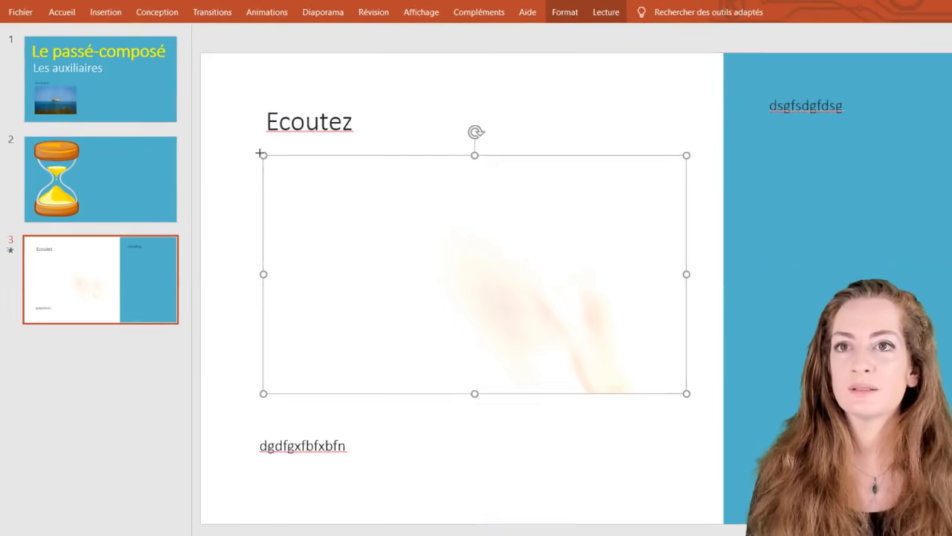
drag(414, 242, 701, 535)
drag(412, 388, 645, 372)
drag(651, 374, 649, 375)
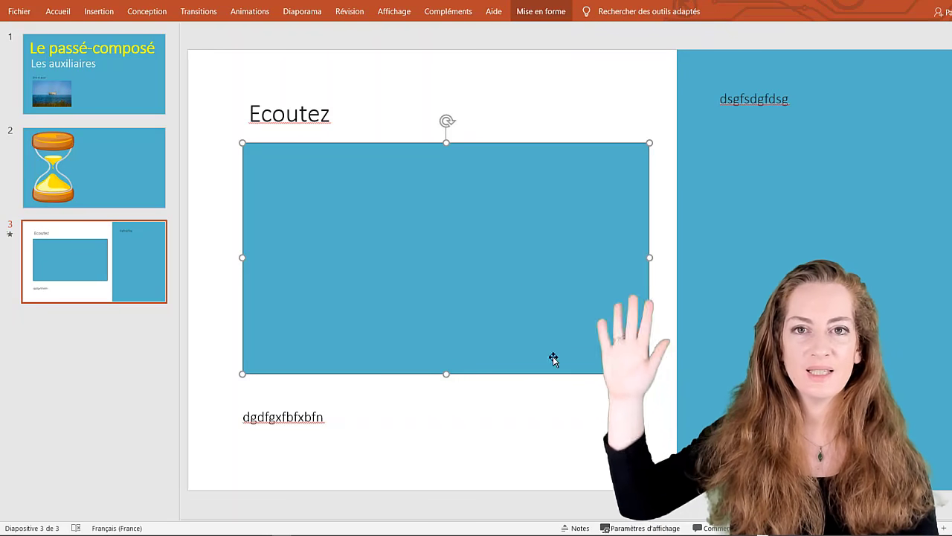
mouse_move(451, 289)
mouse_down()
mouse_move(555, 256)
mouse_move(493, 261)
mouse_move(447, 243)
mouse_move(447, 297)
mouse_up()
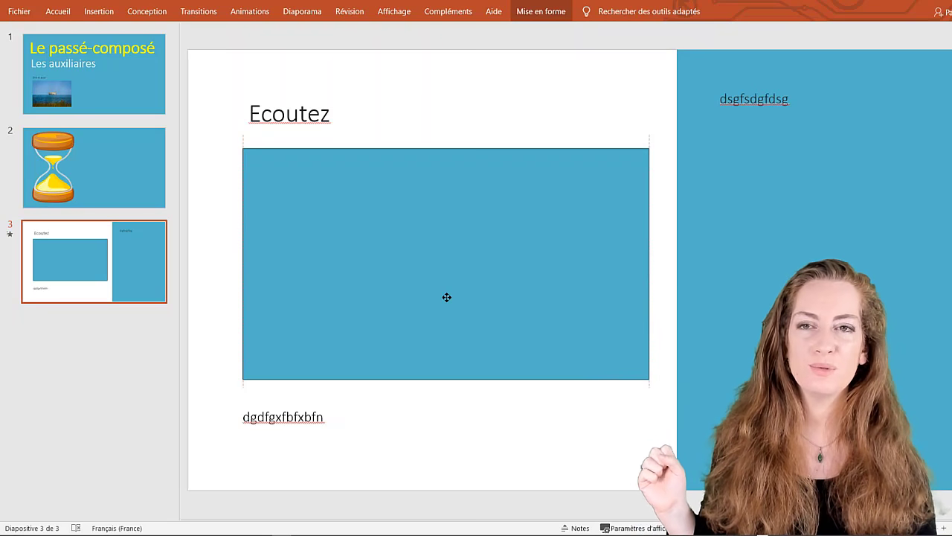
mouse_move(447, 297)
mouse_down()
mouse_move(595, 293)
mouse_move(498, 315)
mouse_move(431, 302)
mouse_move(381, 276)
mouse_move(434, 289)
mouse_up()
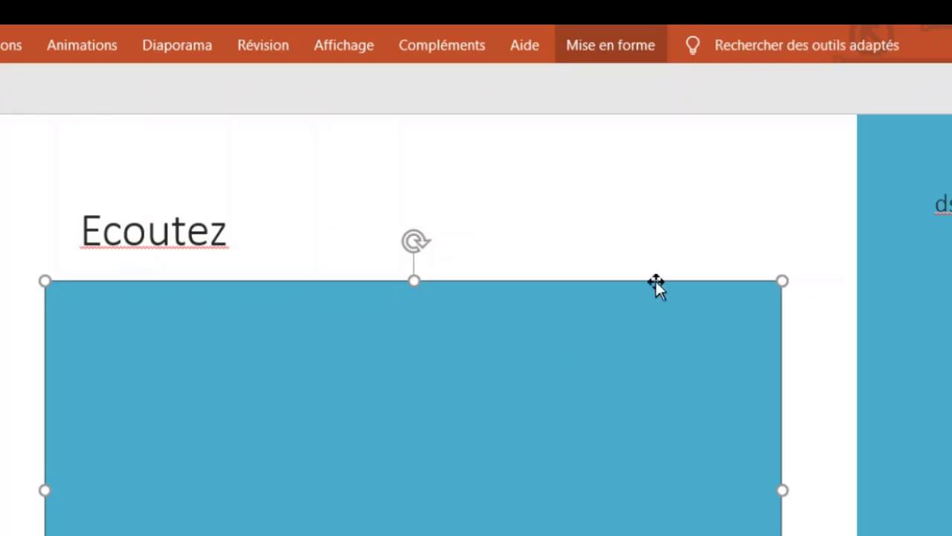
- Browse the full gallery of theme shape styles for the rectangle covering the video
click(595, 43)
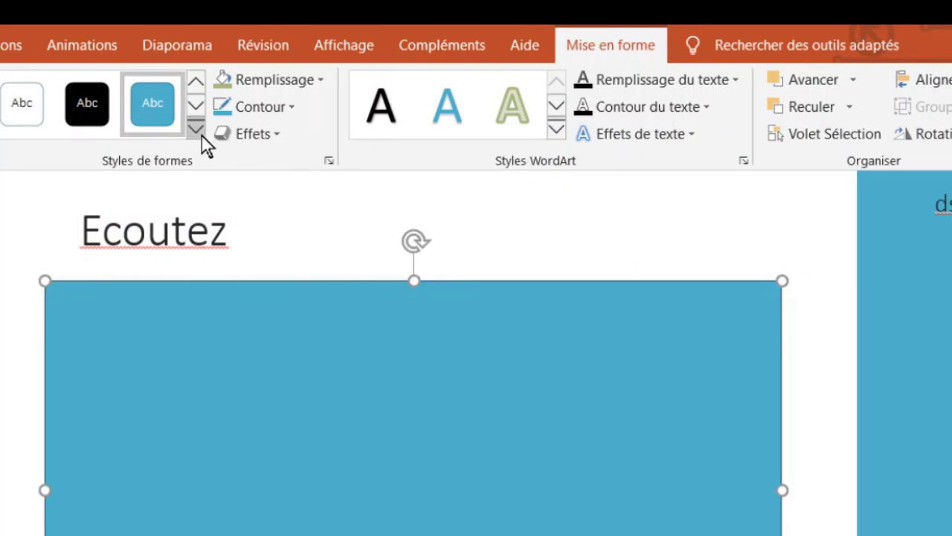
click(196, 106)
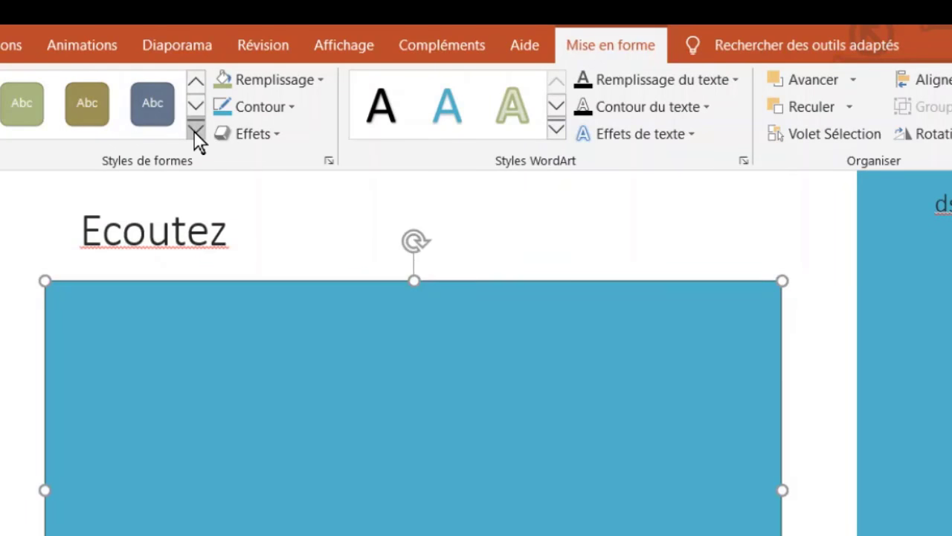
click(195, 133)
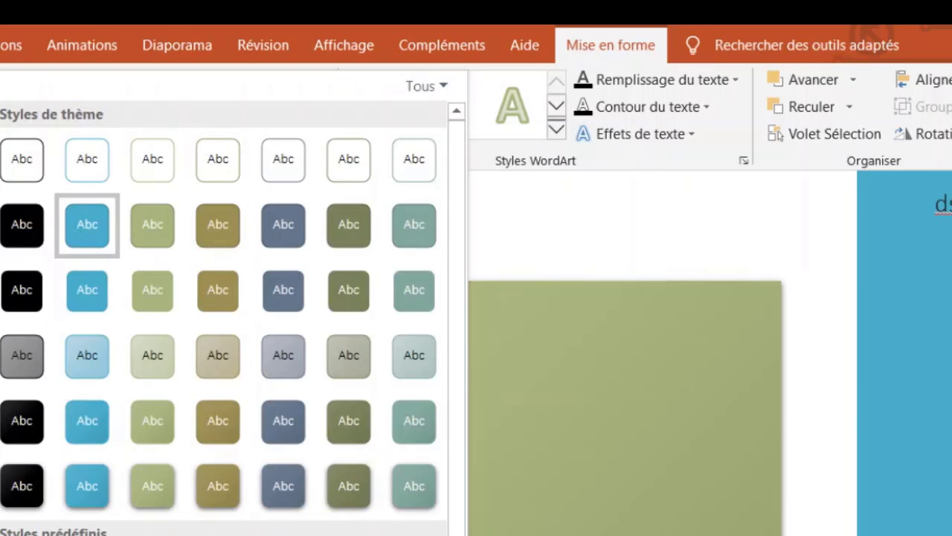
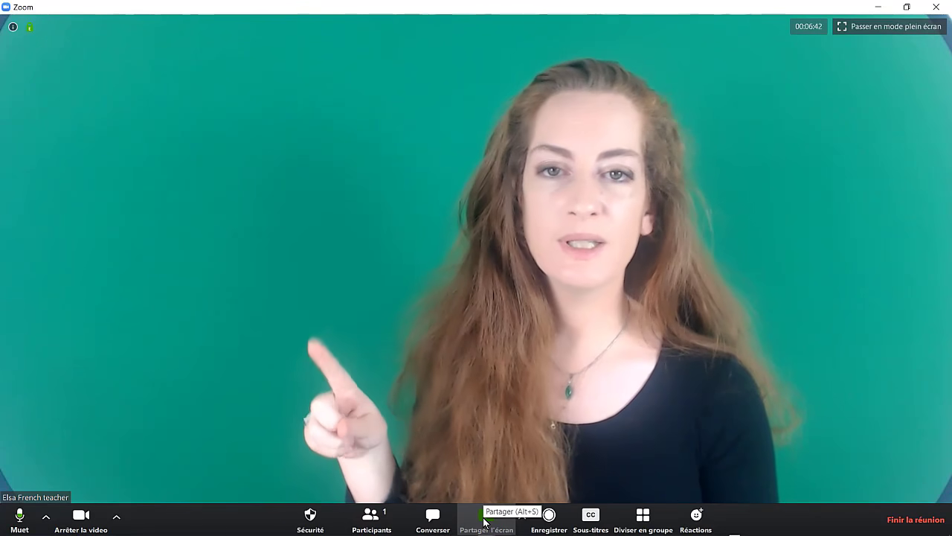
- Share the "Le passé-composé.pptx" PowerPoint window in the Zoom meeting
click(484, 519)
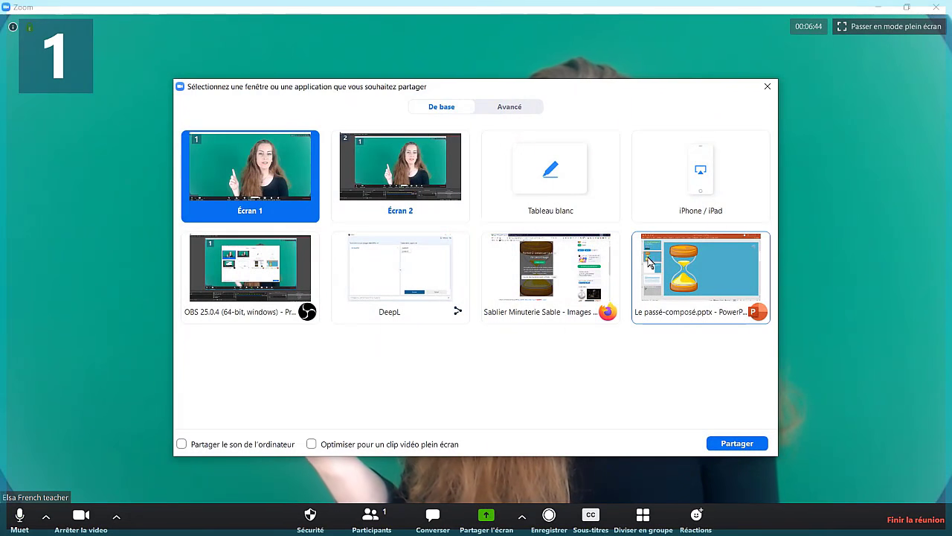
click(689, 264)
click(735, 444)
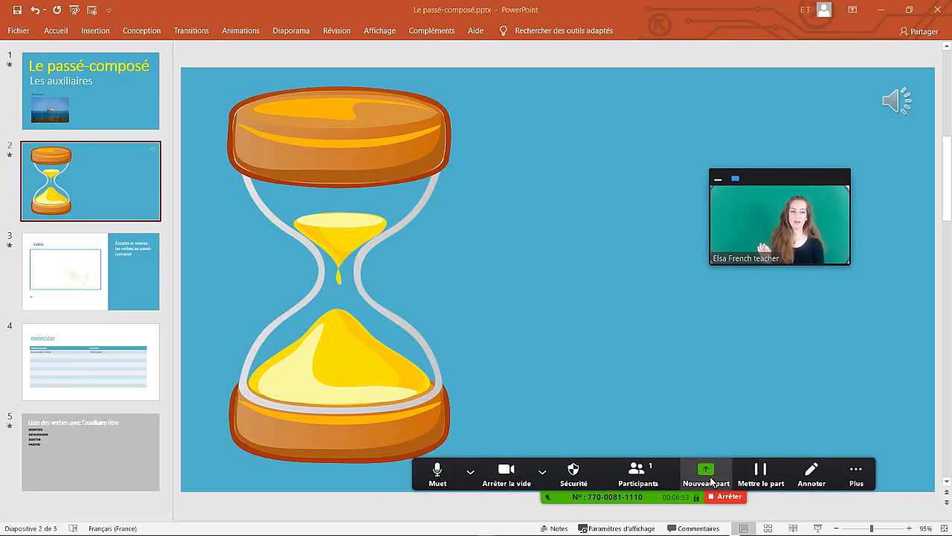
- Stop the current screen share and start sharing "Écran 1" with the computer's sound included
click(720, 503)
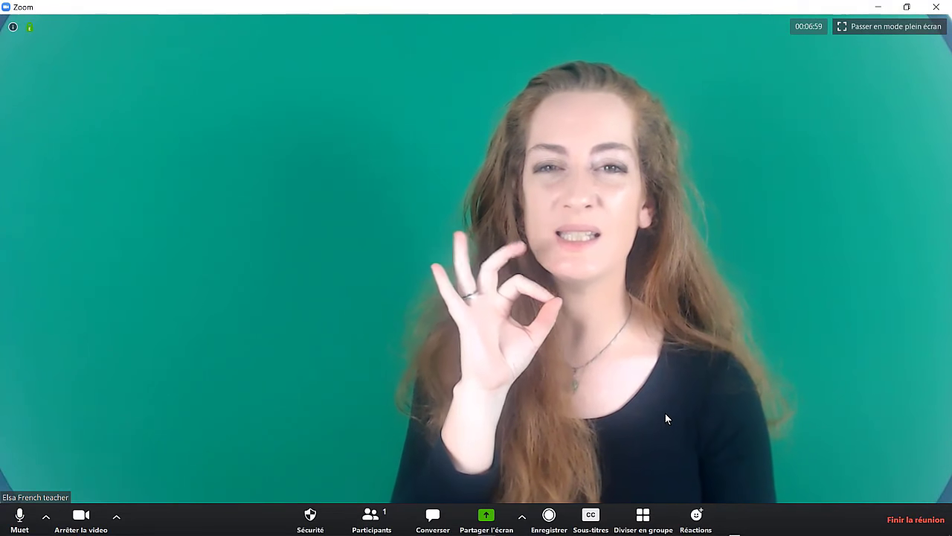
click(486, 517)
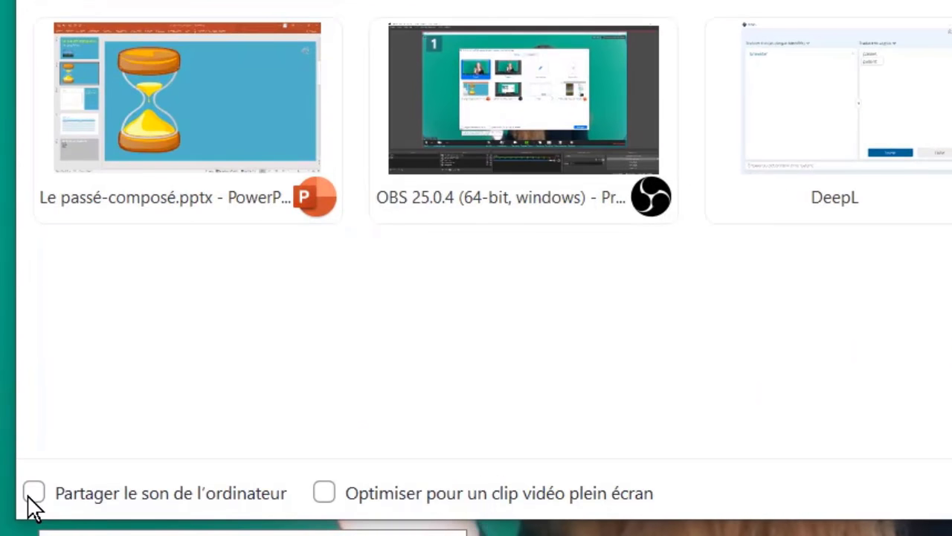
click(177, 446)
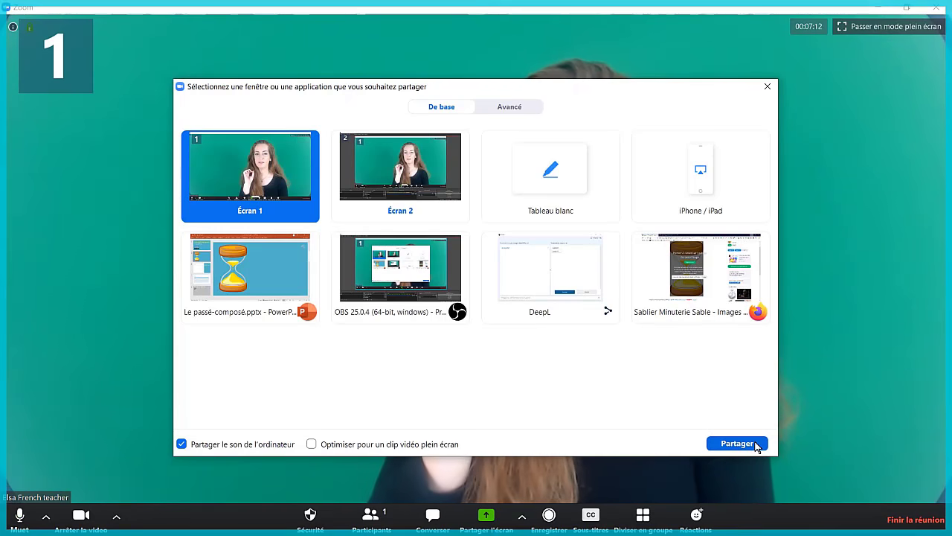
click(738, 443)
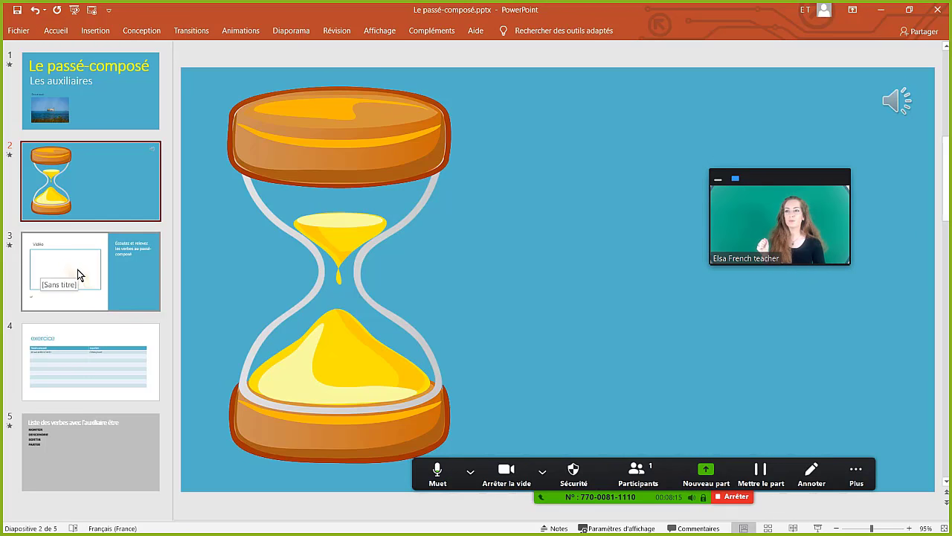
- Look through the presentation's five slides in editing view, going down to the être verb list and back up to the title slide
click(121, 276)
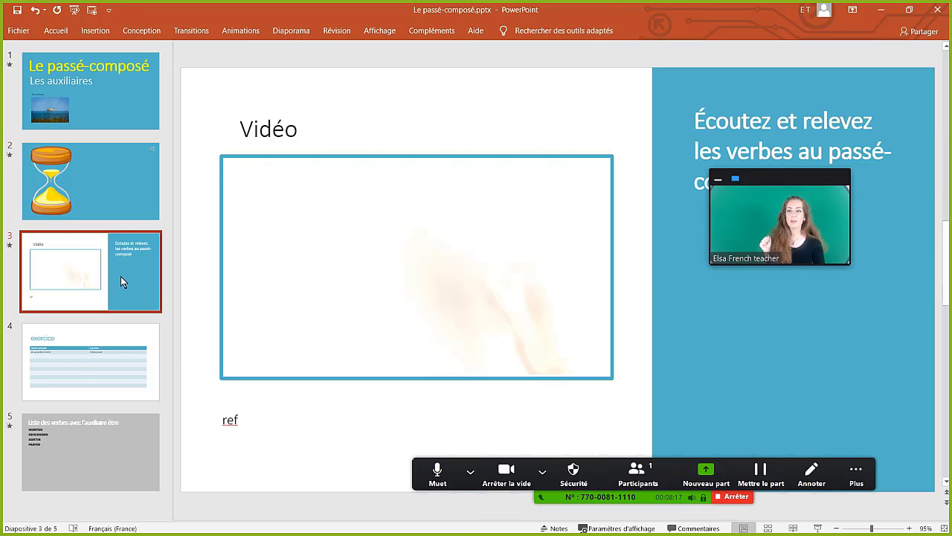
click(123, 366)
click(129, 451)
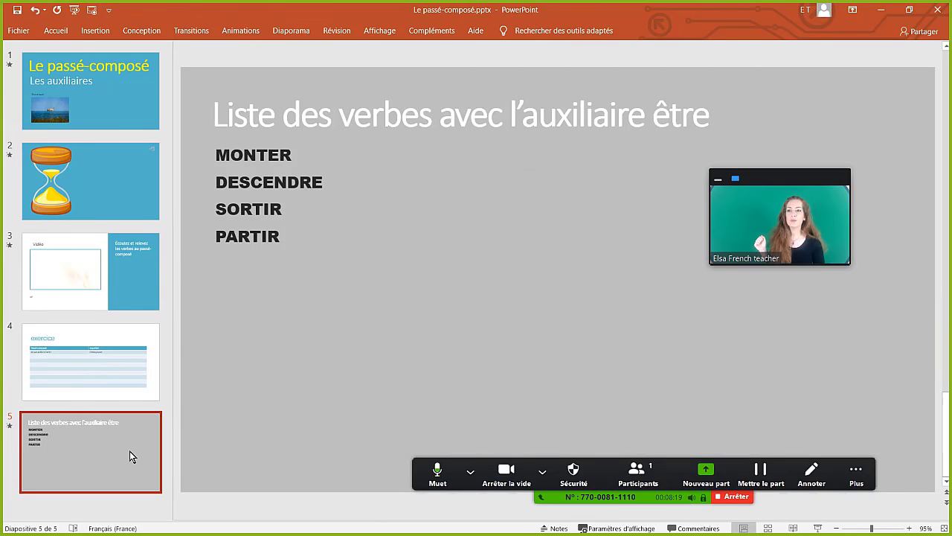
click(116, 382)
click(110, 295)
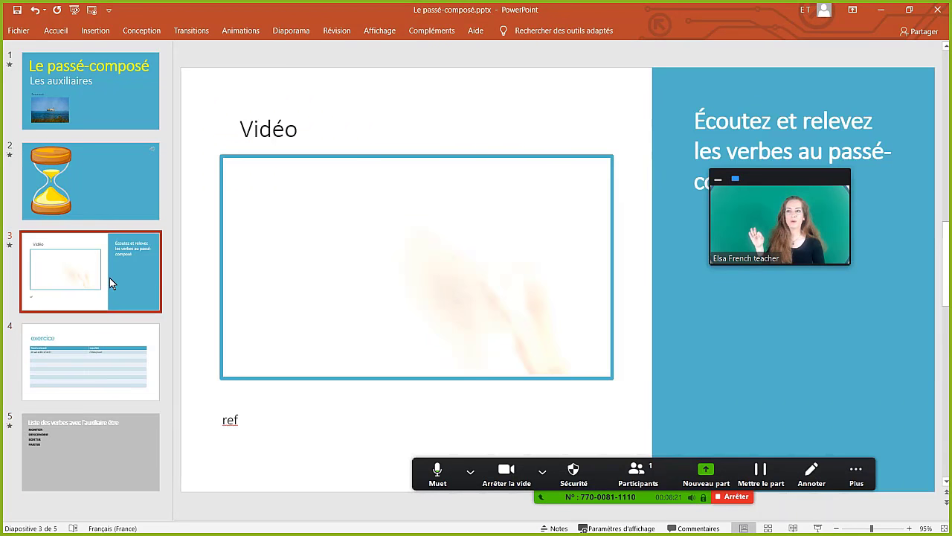
click(112, 211)
click(107, 287)
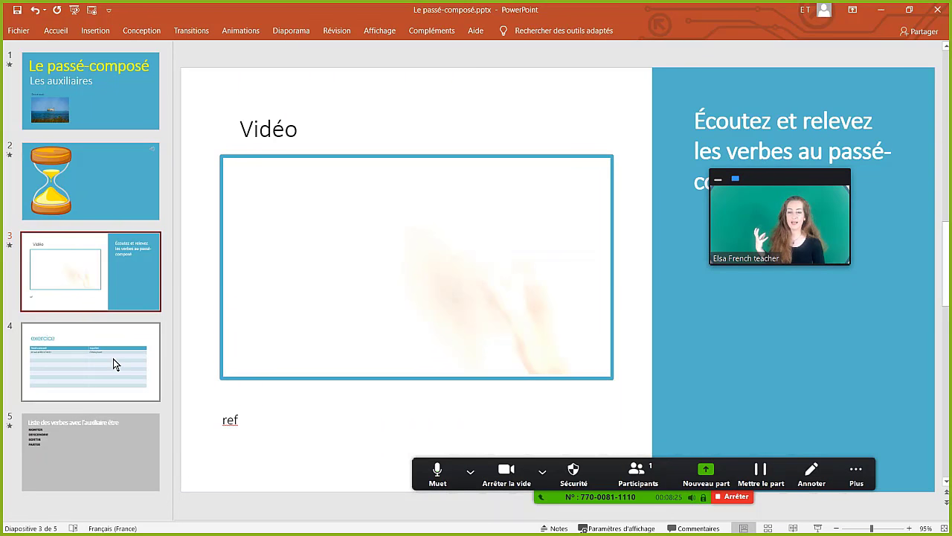
click(122, 392)
click(114, 464)
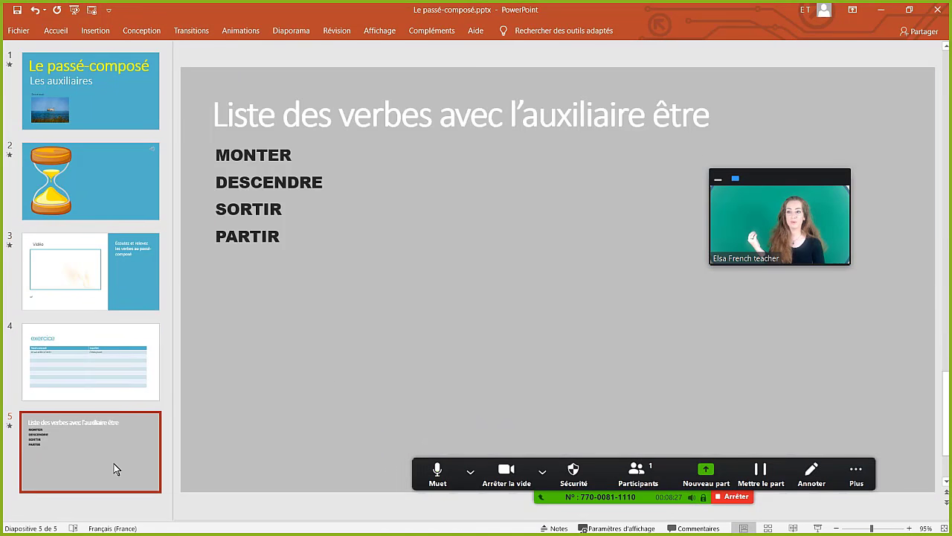
click(113, 372)
click(105, 300)
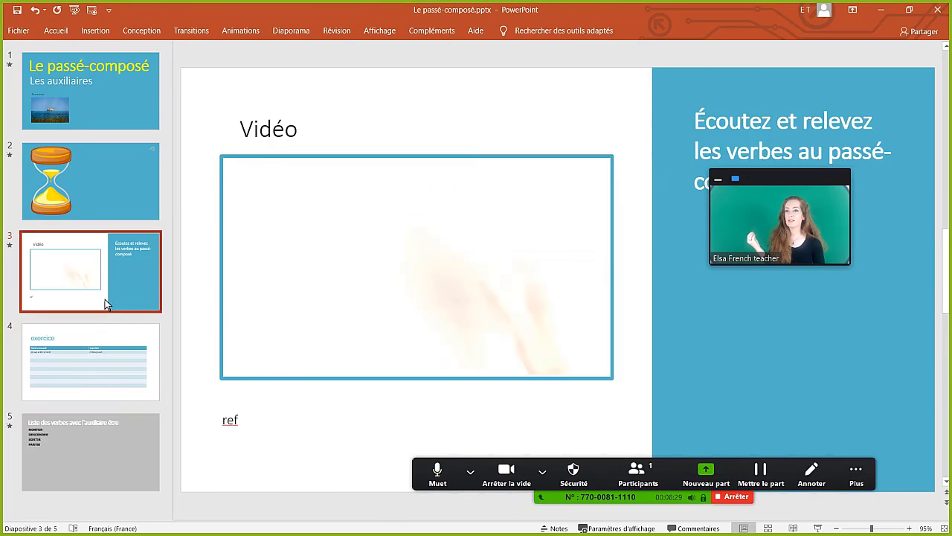
click(108, 201)
click(108, 119)
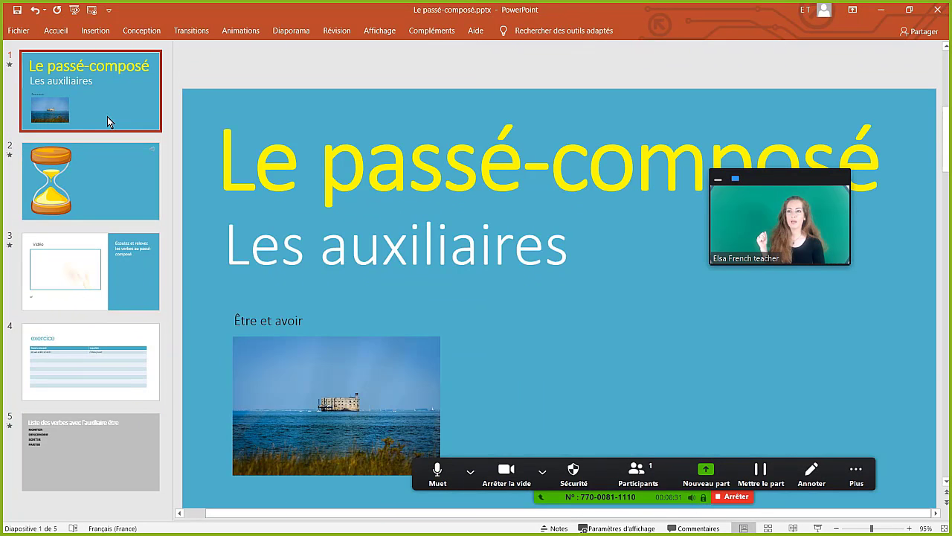
- Start the slide show from the title slide and advance to the hourglass slide
click(543, 470)
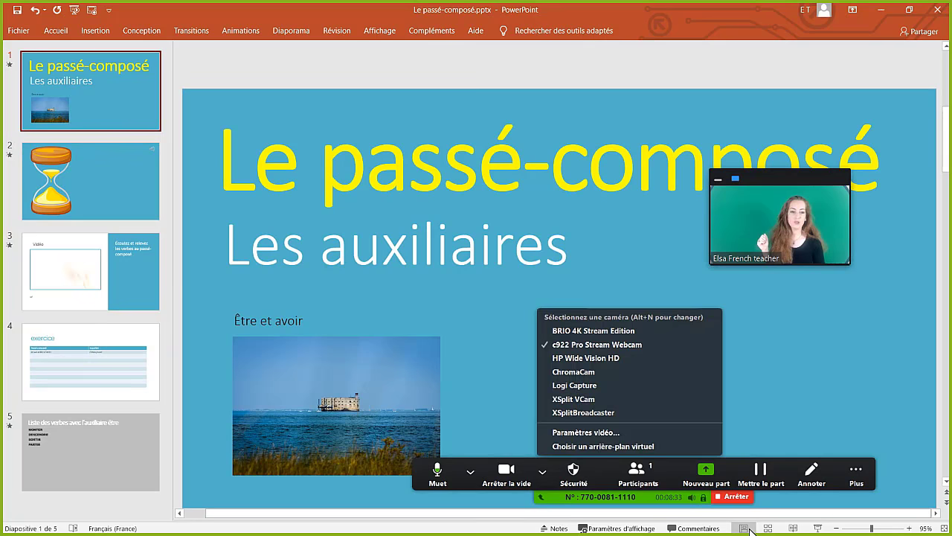
click(822, 527)
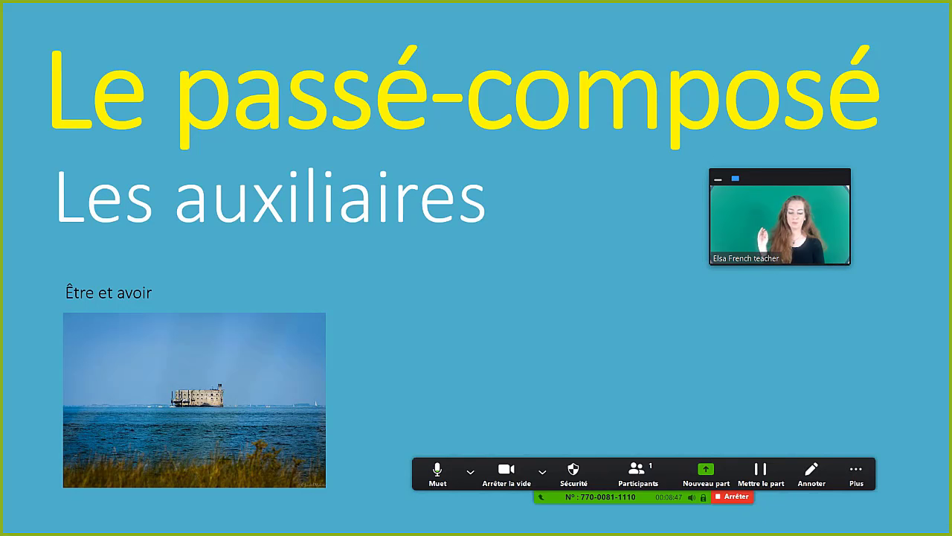
click(541, 364)
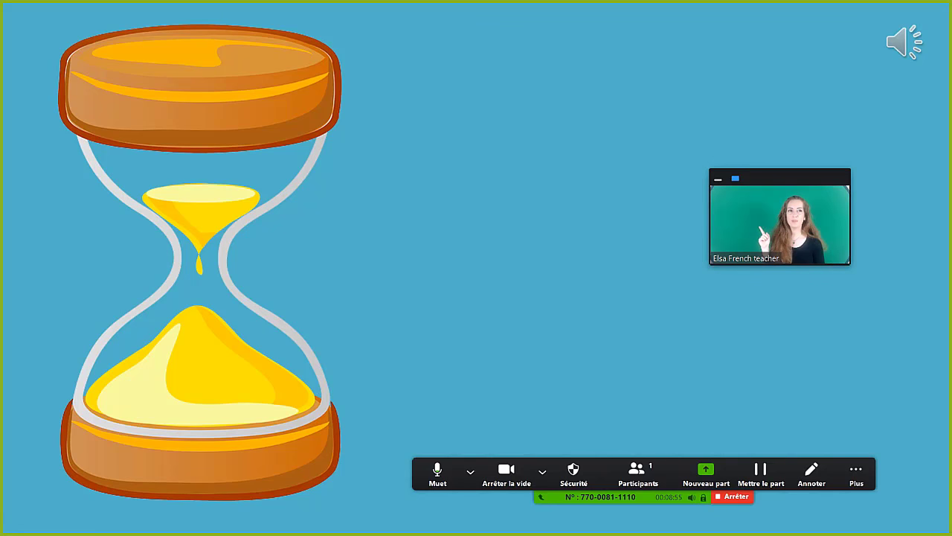
- Play the hourglass slide's sound clip, replay it from near its beginning, pause it and advance to the "Vidéo" slide
mouse_move(906, 43)
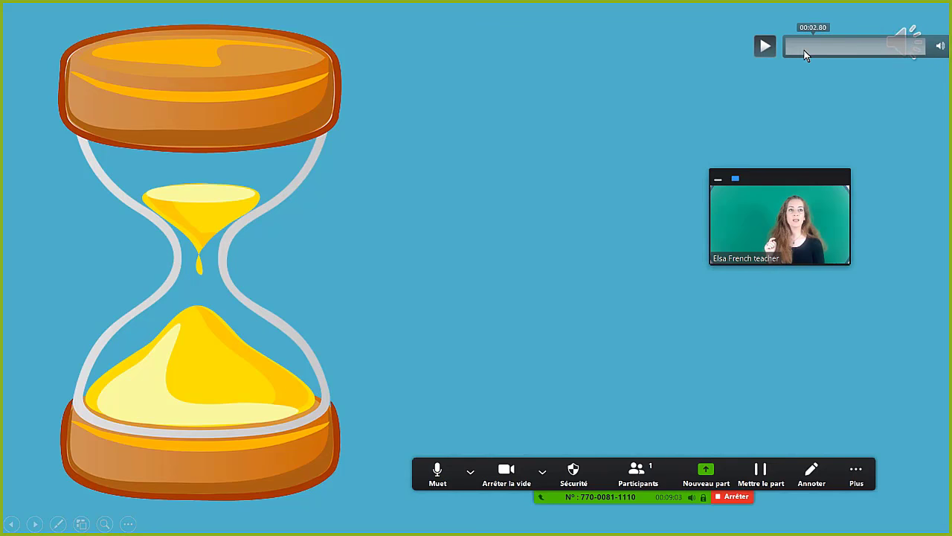
click(764, 48)
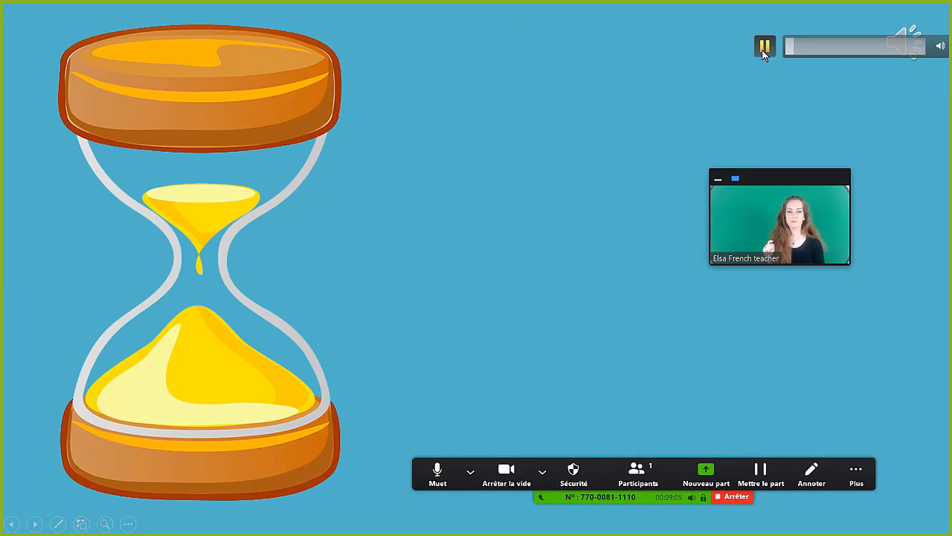
click(893, 49)
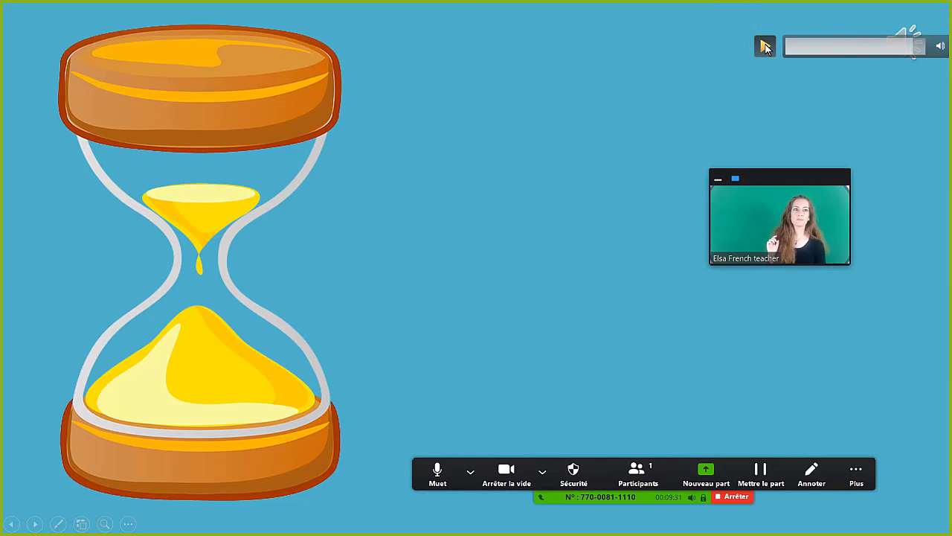
click(852, 52)
click(811, 50)
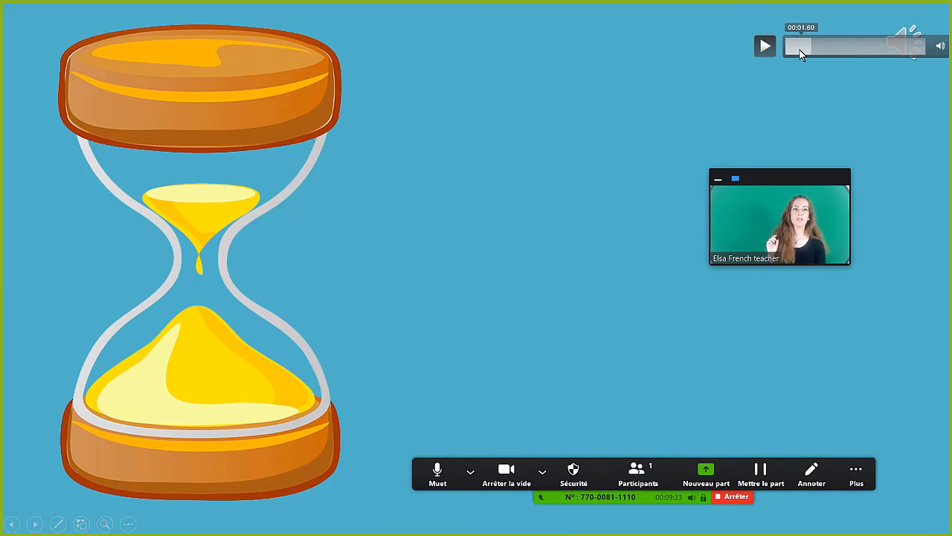
click(796, 51)
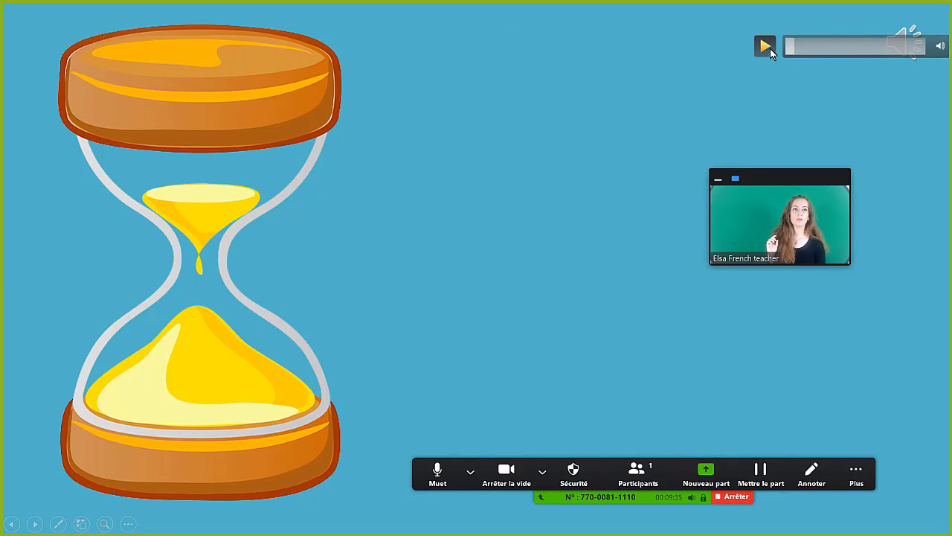
mouse_move(899, 43)
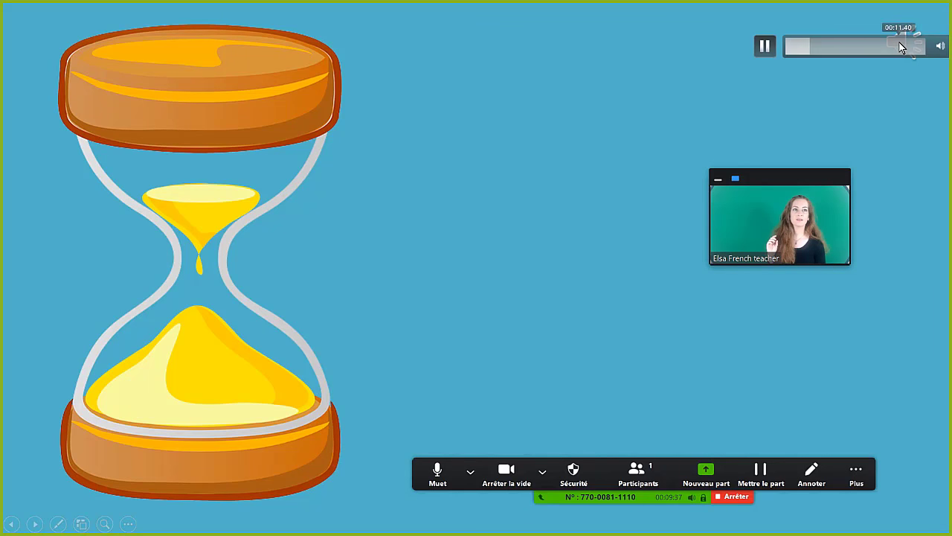
click(764, 47)
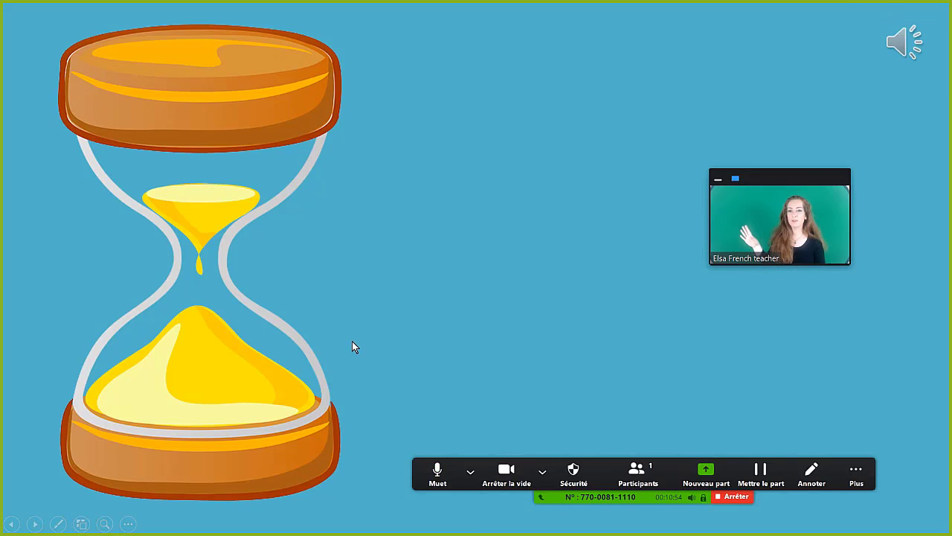
mouse_move(352, 347)
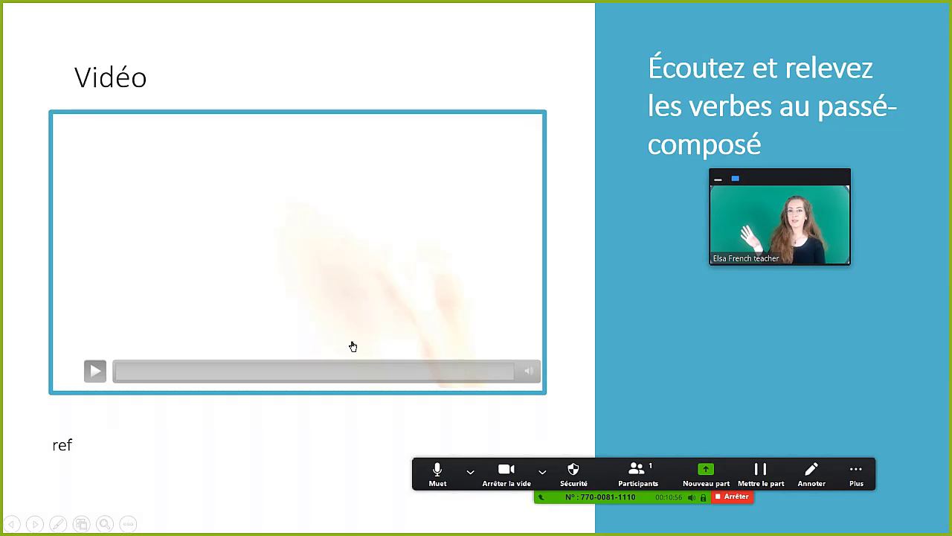